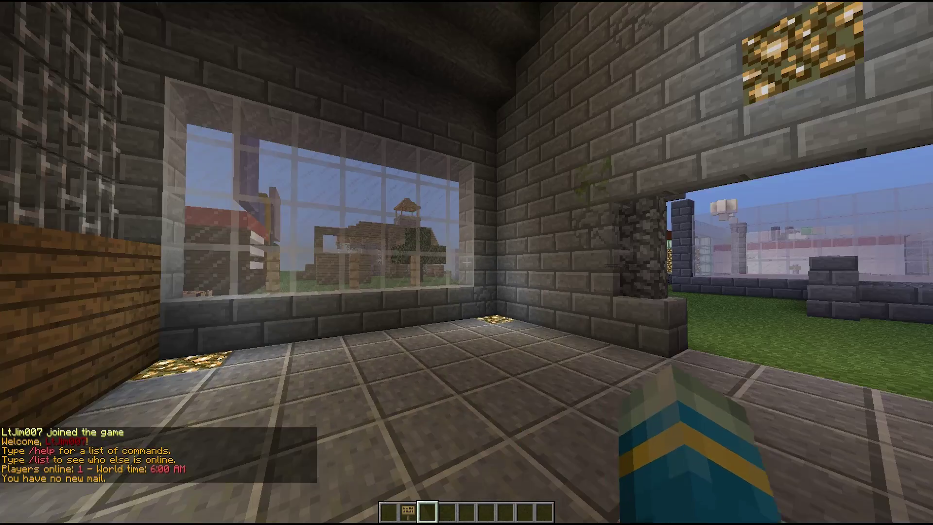
- Walk out onto the grass, then back through the green B bank's doorway to face the sign counter
key("w")
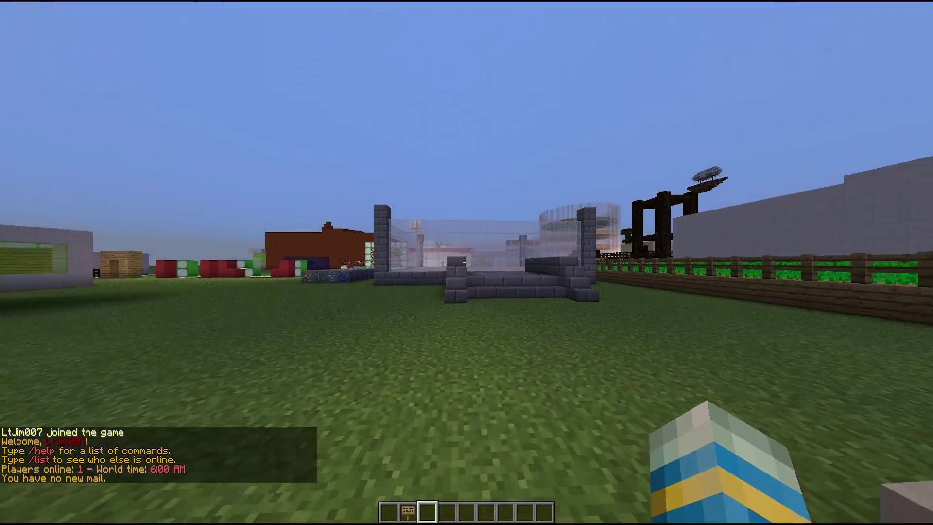
key("w")
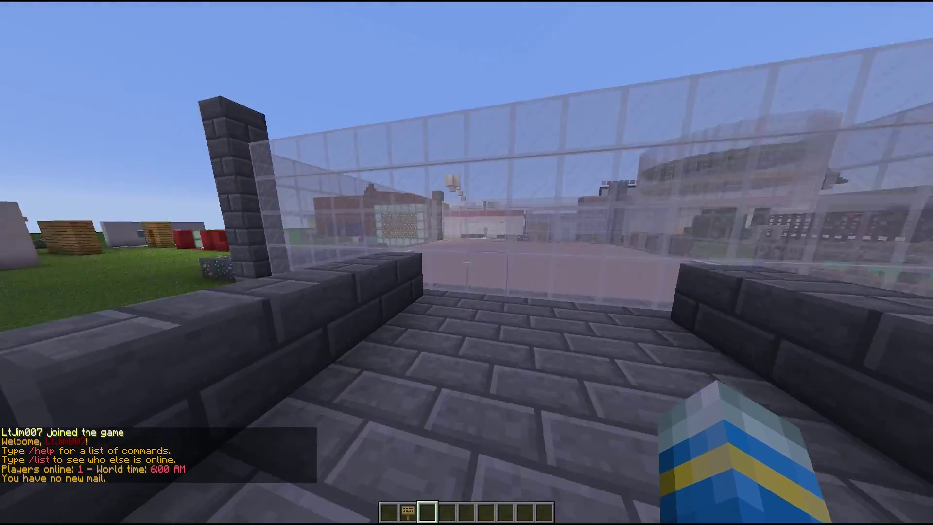
key("w")
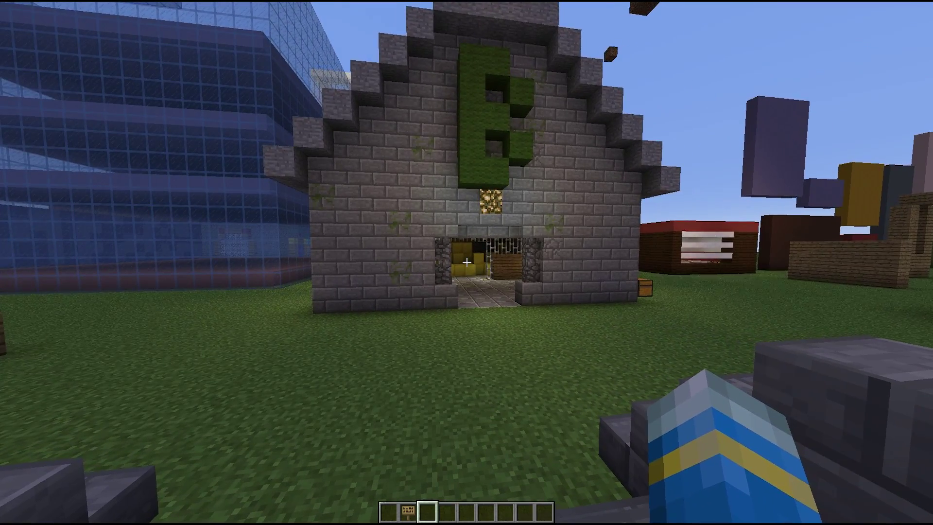
key("w")
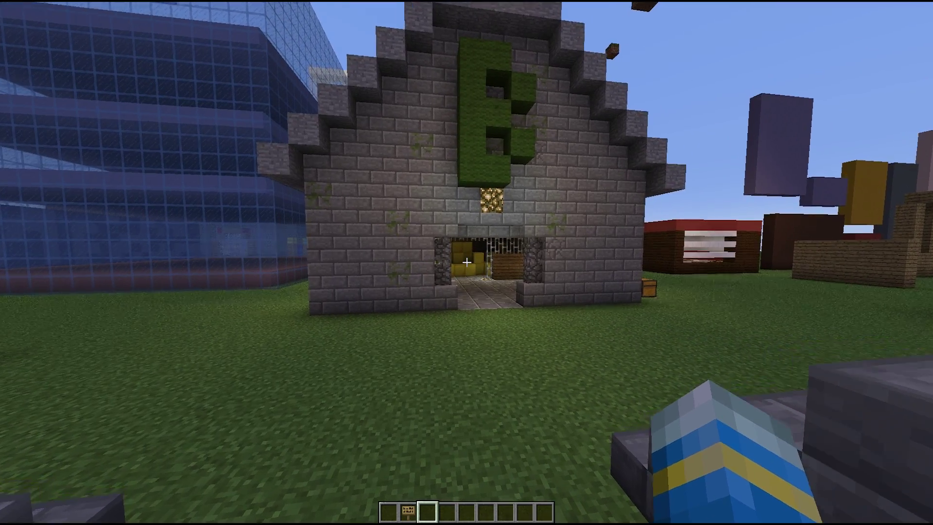
key("w")
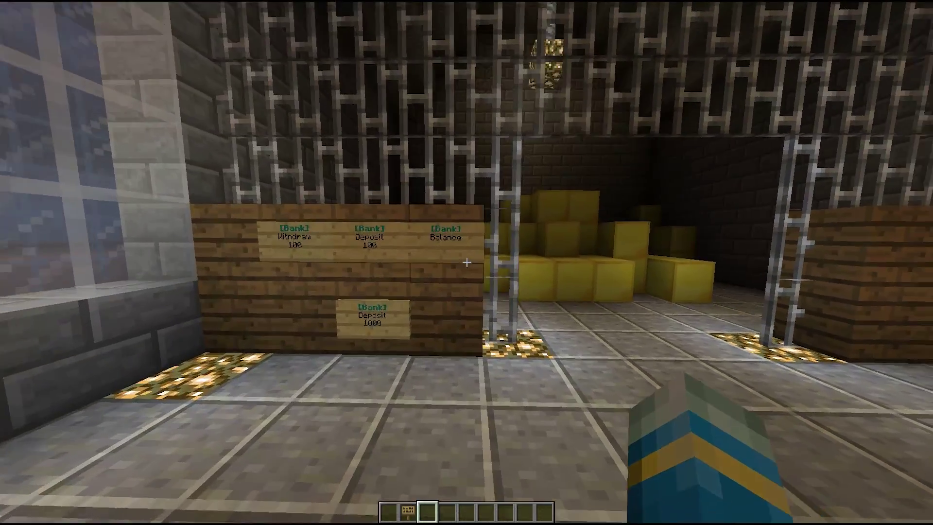
- Place a [Bank] Balance sign on the empty counter
key("2")
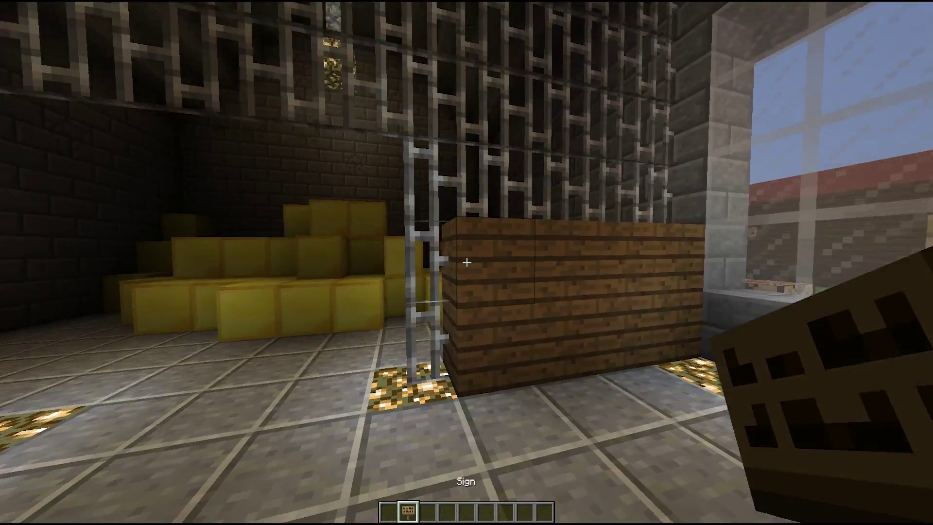
right_click(467, 262)
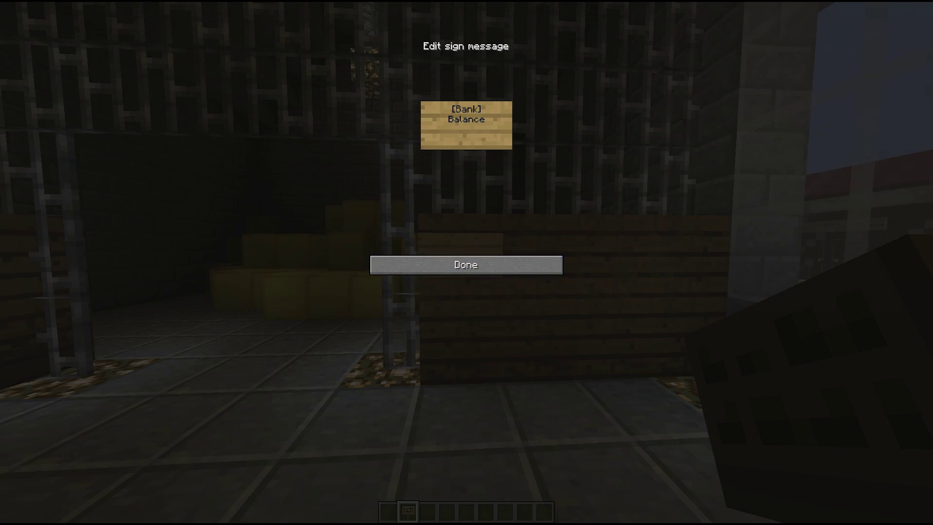
left_click(466, 265)
key("w")
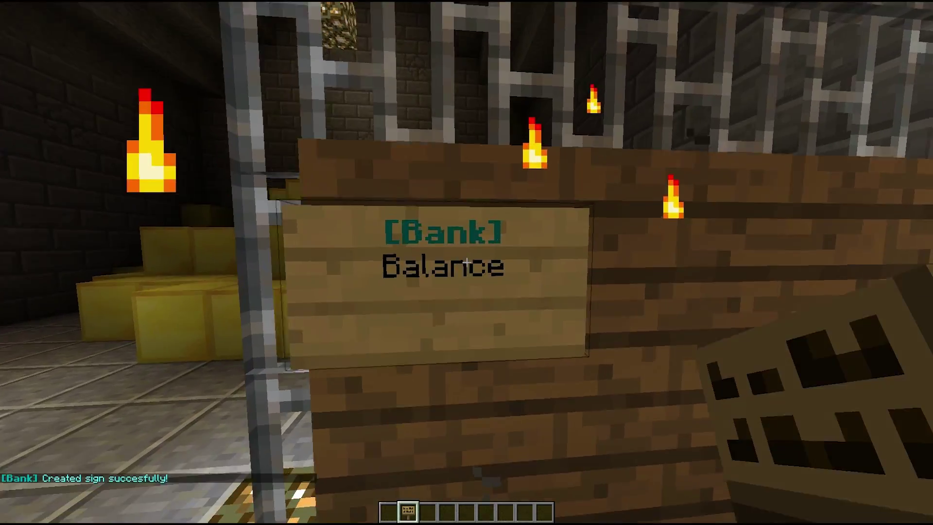
key("s")
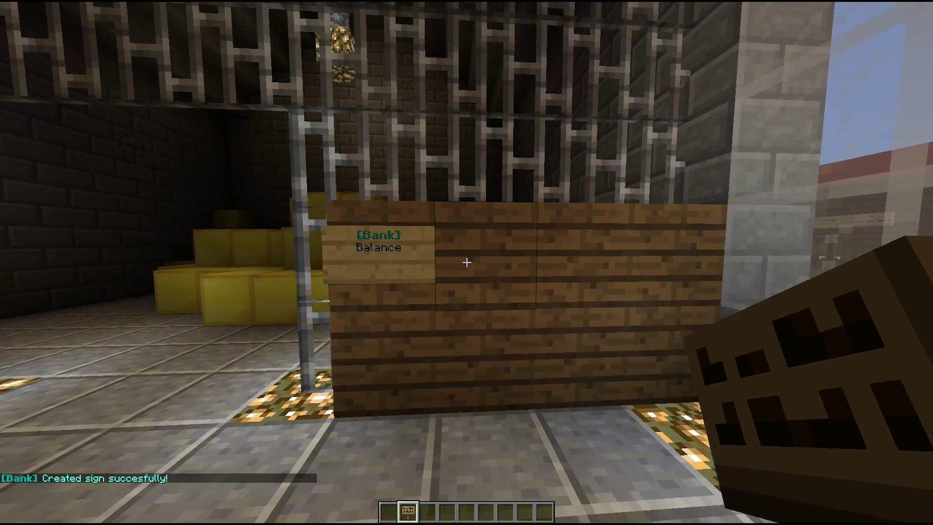
- Add Withdraw 10 and Deposit 10 bank signs beside the Balance sign
right_click(467, 262)
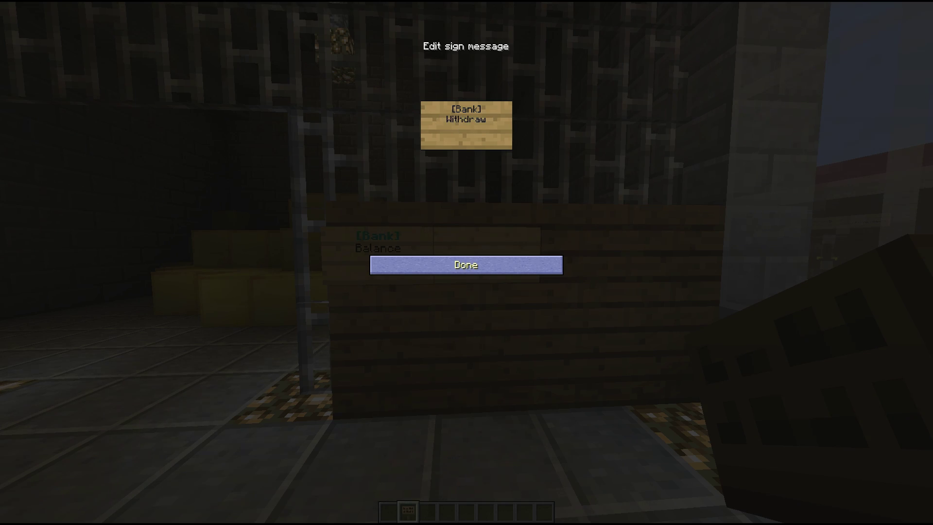
left_click(466, 264)
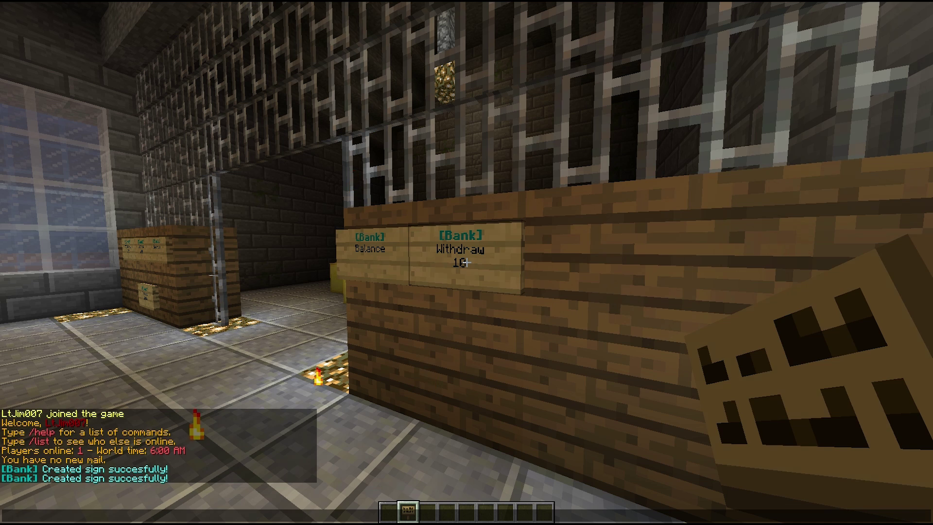
right_click(467, 262)
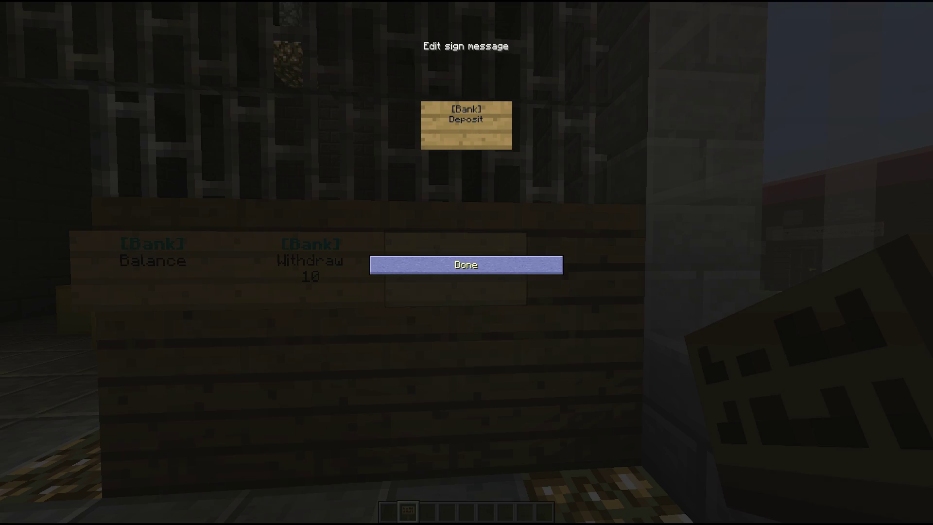
left_click(466, 265)
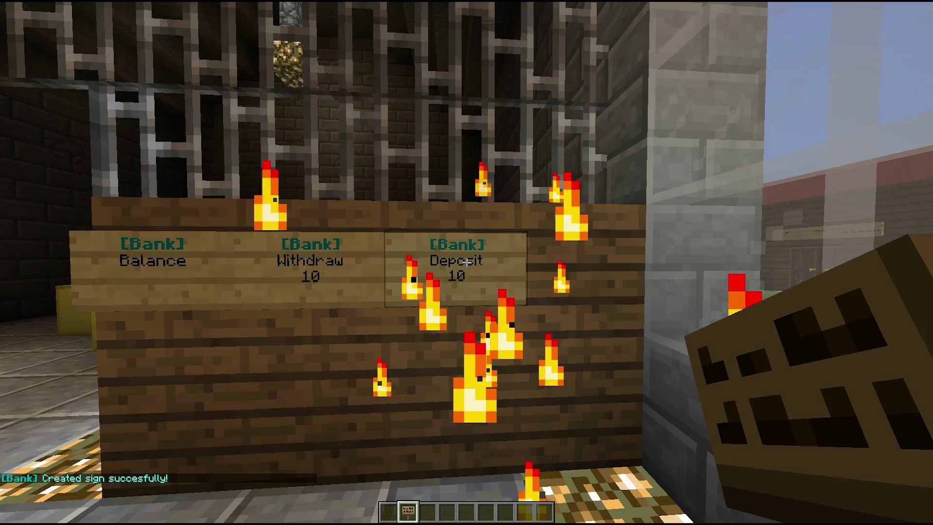
- Check the account balance at the Balance sign and read the result in chat
key("3")
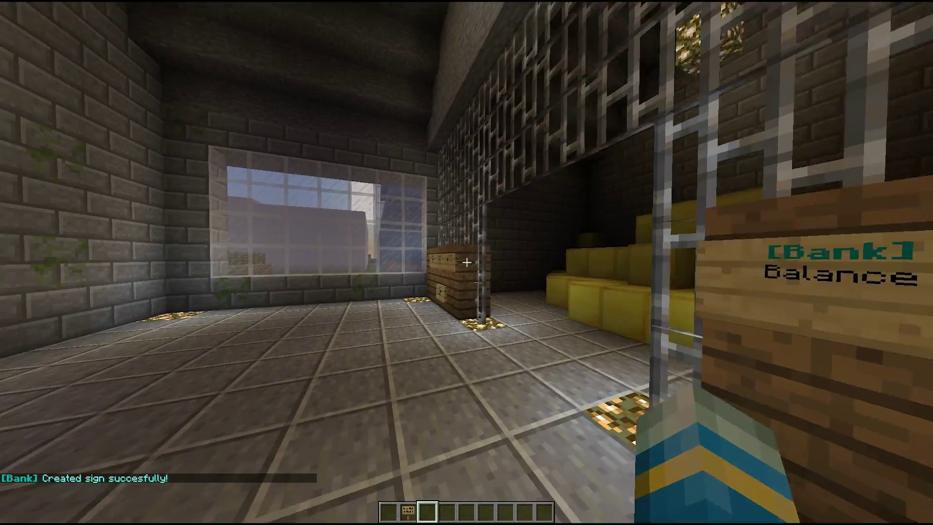
key("w")
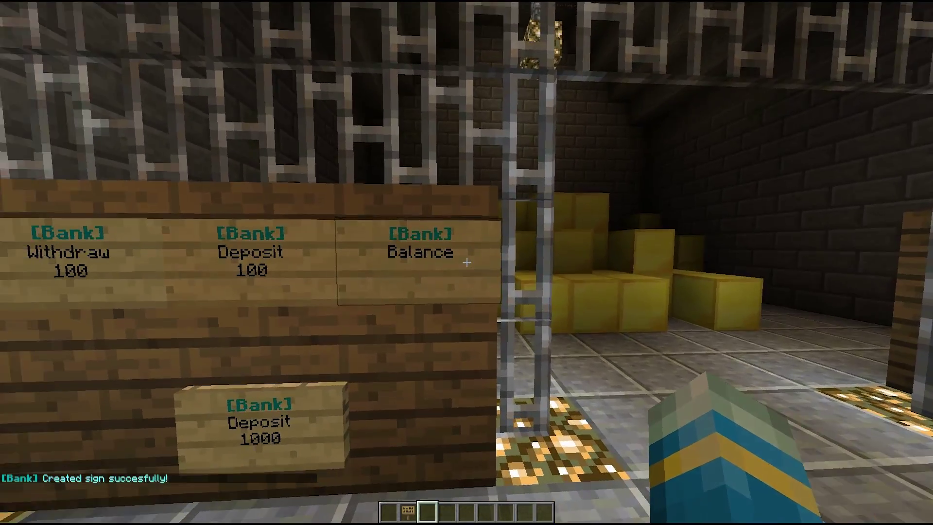
right_click(467, 262)
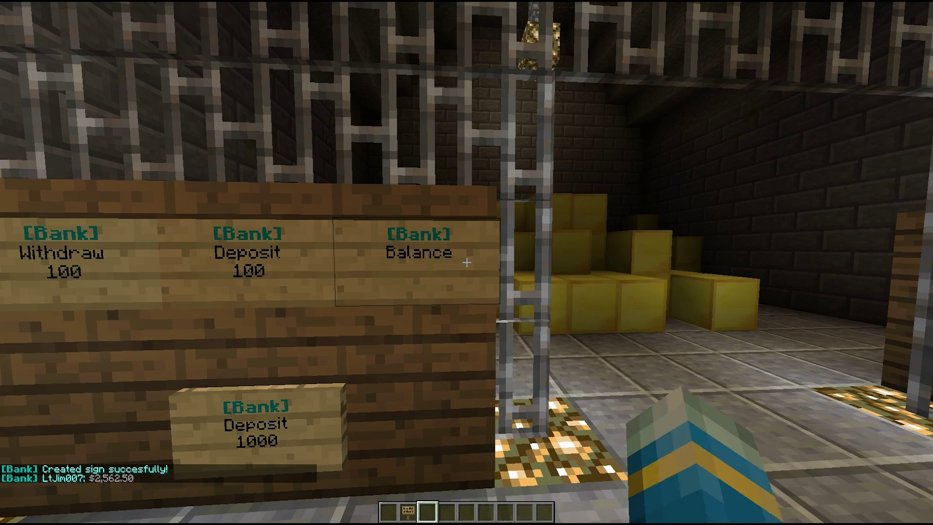
key("t")
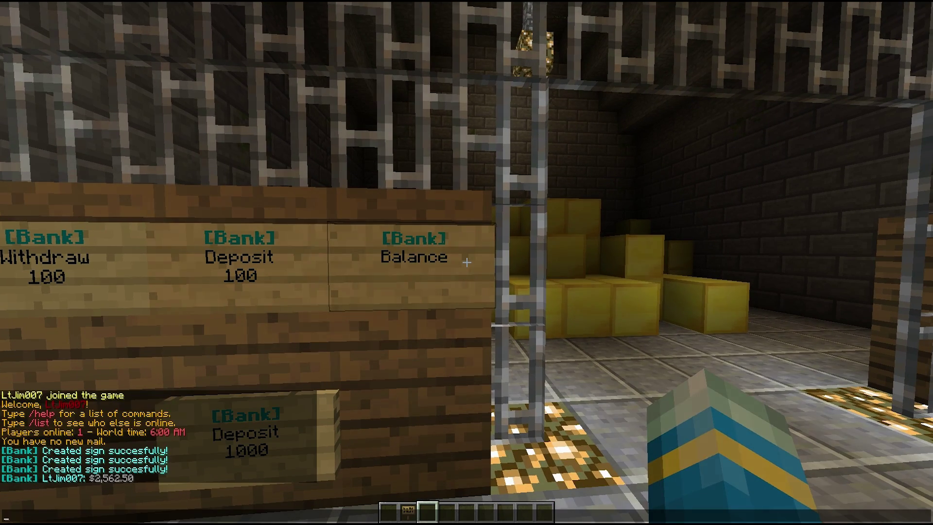
key("Escape")
- Deposit $1,000 with the Deposit 1000 sign and recheck the balance
key("s")
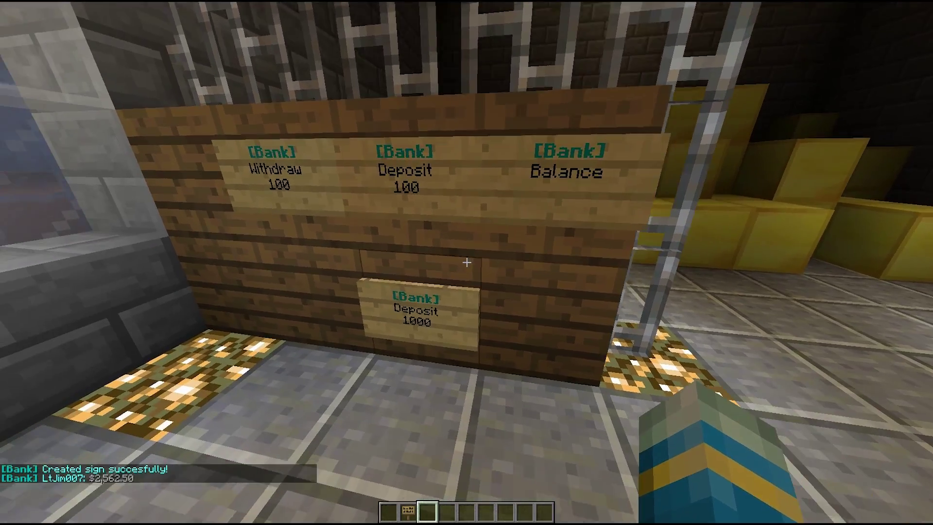
right_click(466, 262)
key("w")
right_click(466, 262)
key("t")
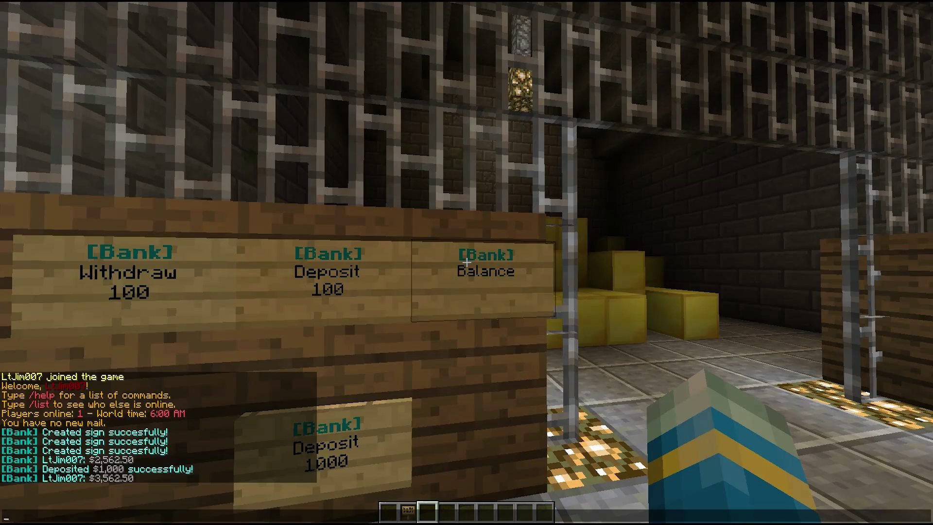
- Withdraw $100 and then deposit $100 using the Withdraw 100 and Deposit 100 signs
key("a")
right_click(467, 263)
key("Escape")
key("s")
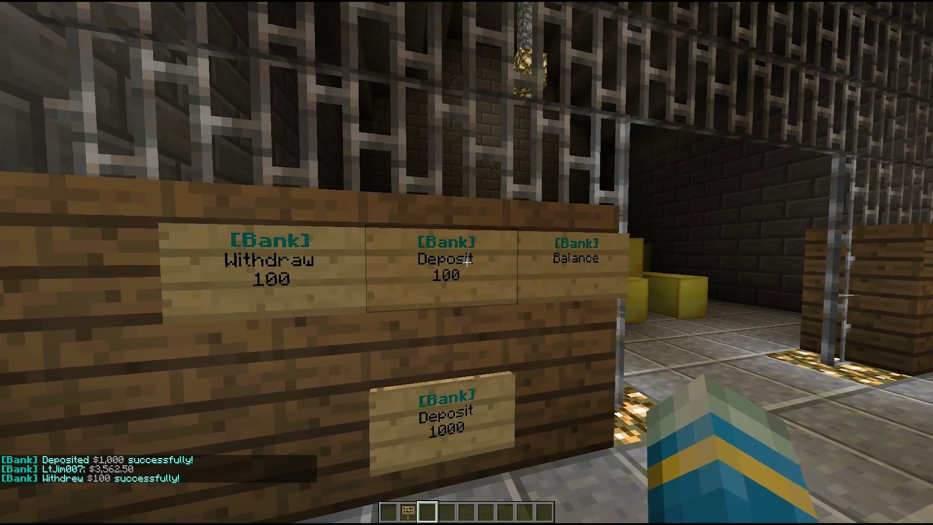
right_click(466, 263)
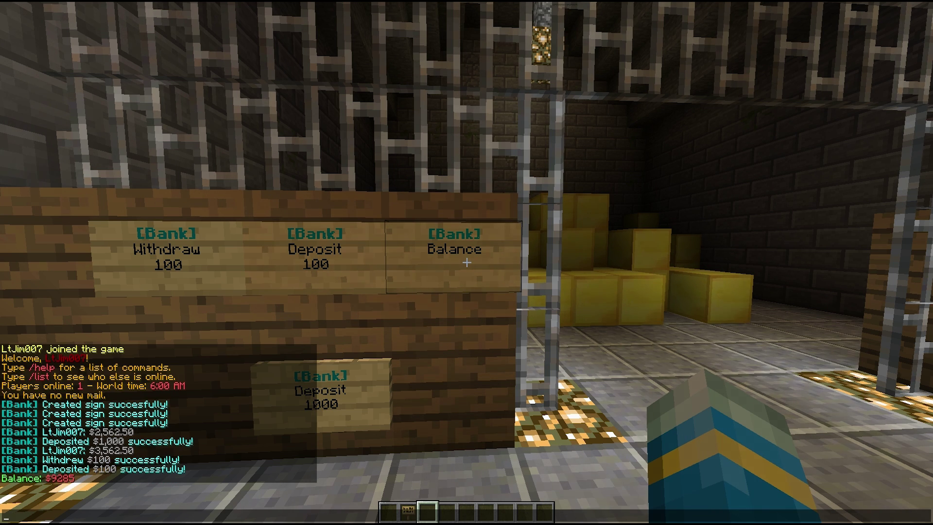
- Run /bank interest in chat, which reports the next interest due in 12 seconds
key("w")
key("s")
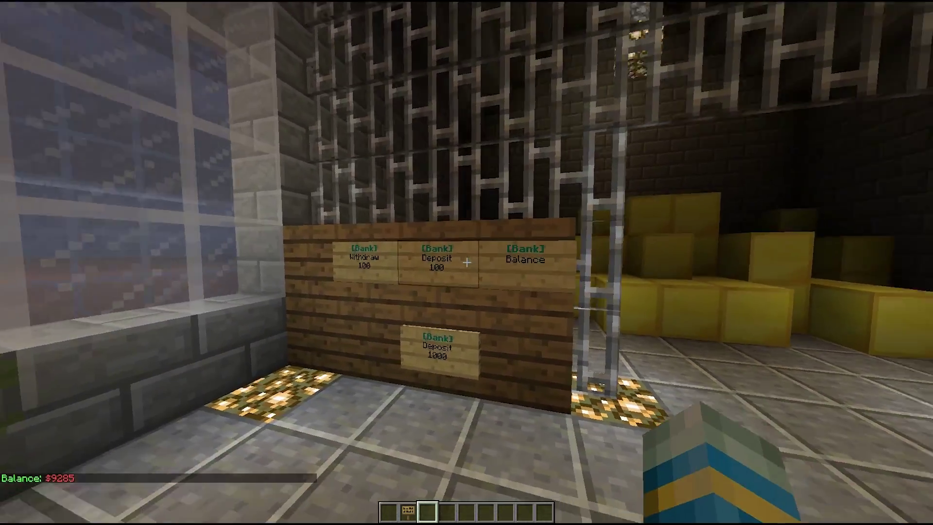
key("s")
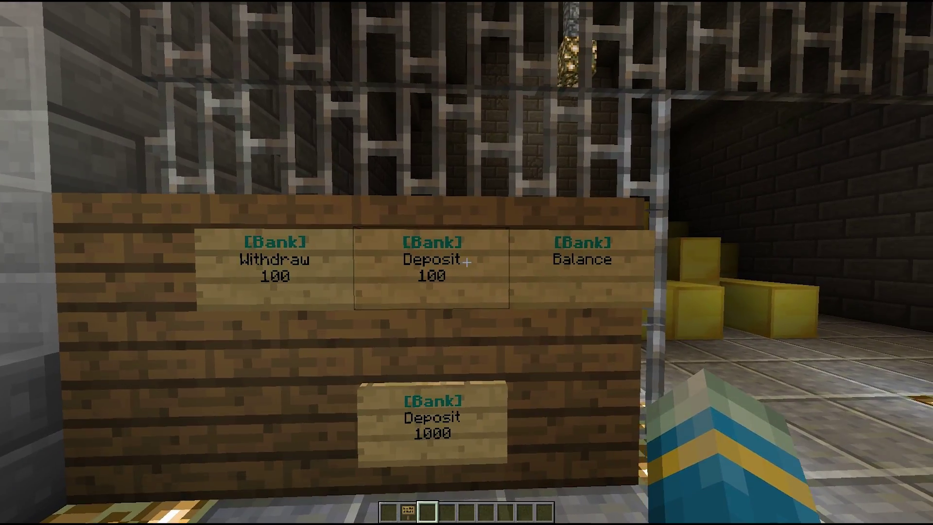
key("w")
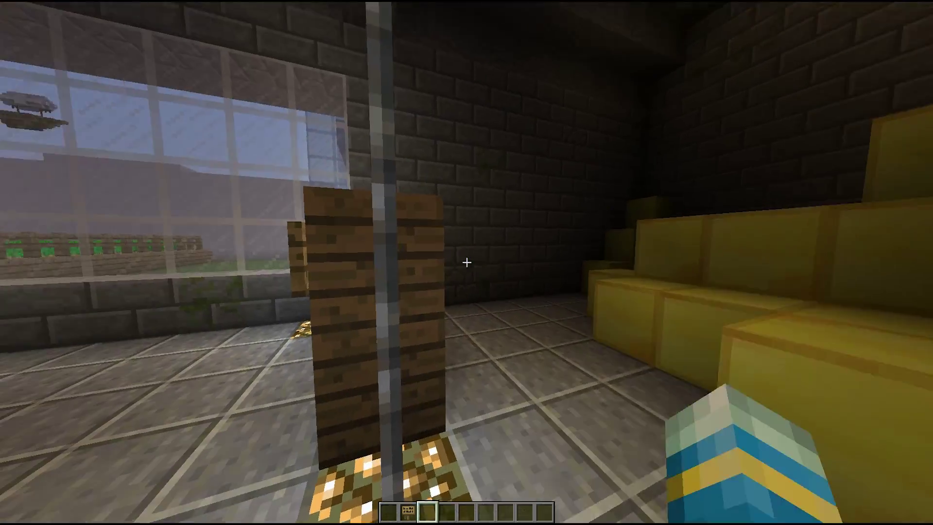
key("s")
key("t")
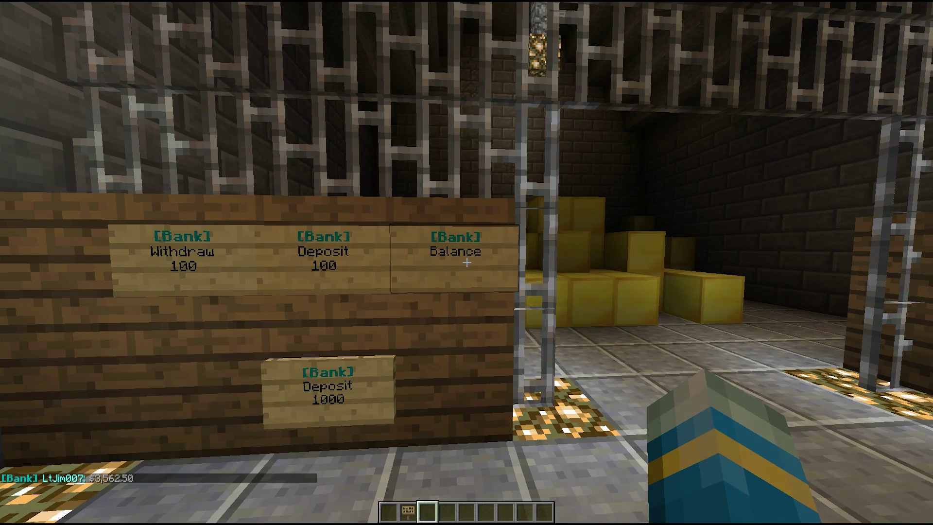
type("s/bank interest")
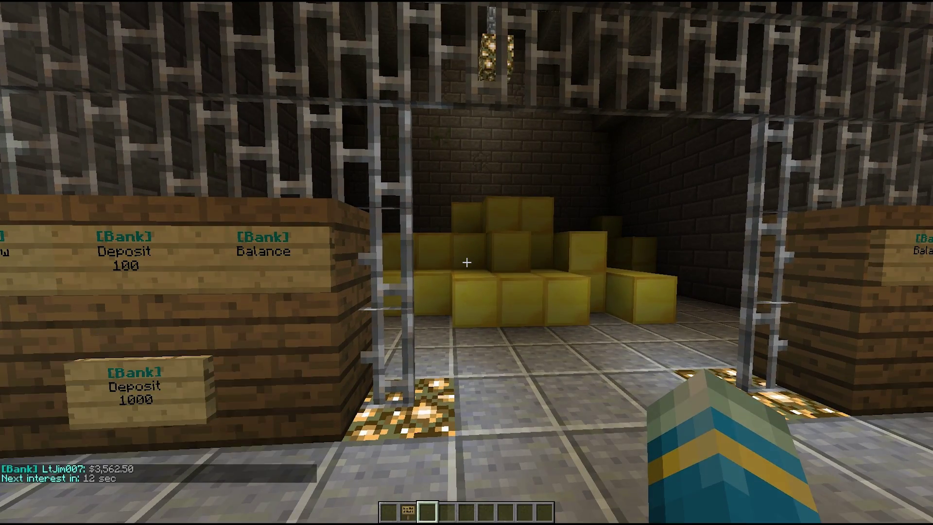
type("wt")
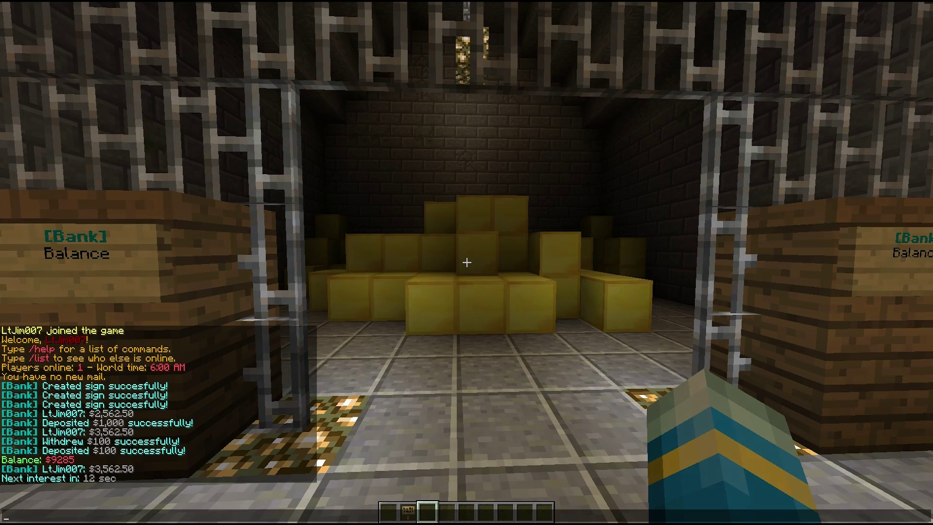
key("Escape")
- Walk out onto the glass structure's steps and back into the green B bank's vault hall
key("s")
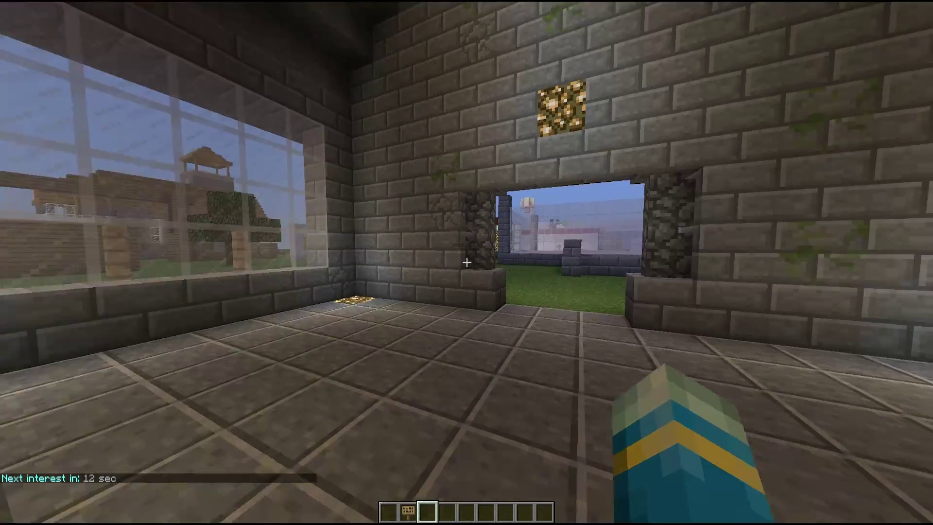
key("w")
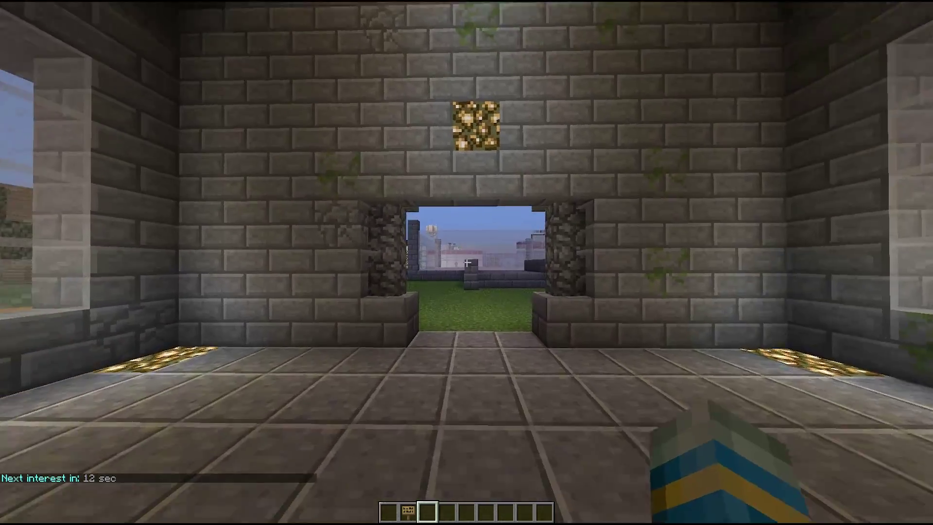
key("w")
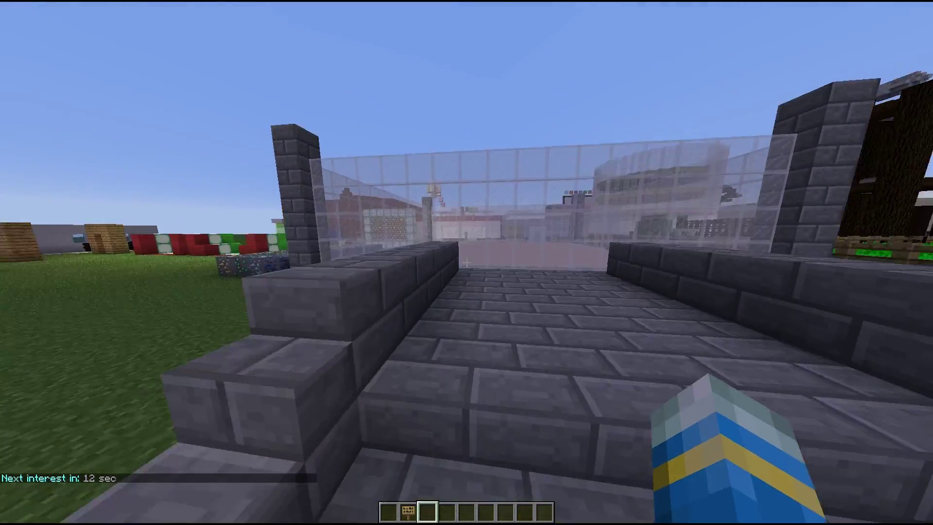
key("w")
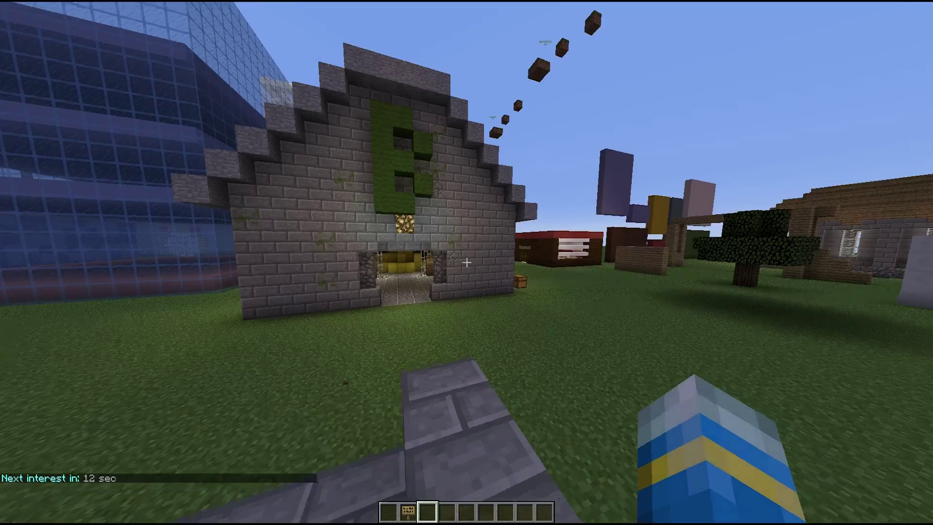
key("w")
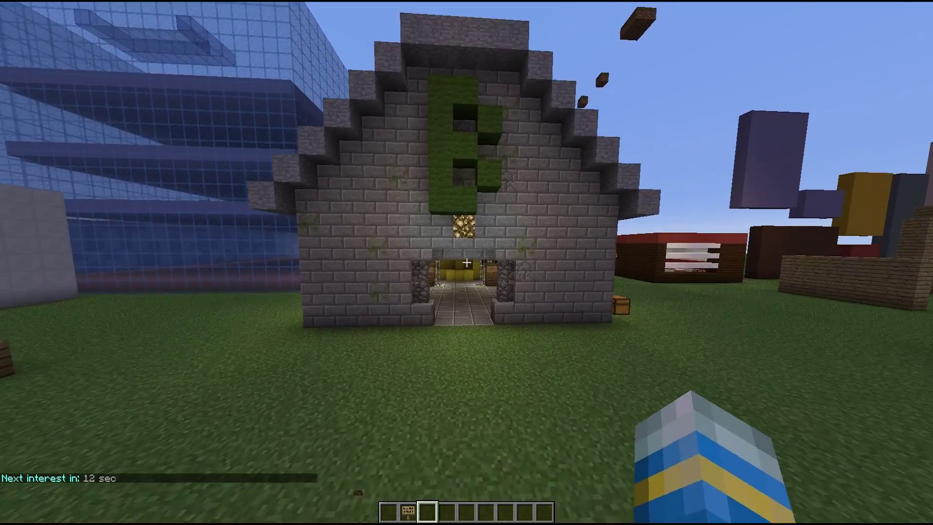
key("w")
key("t")
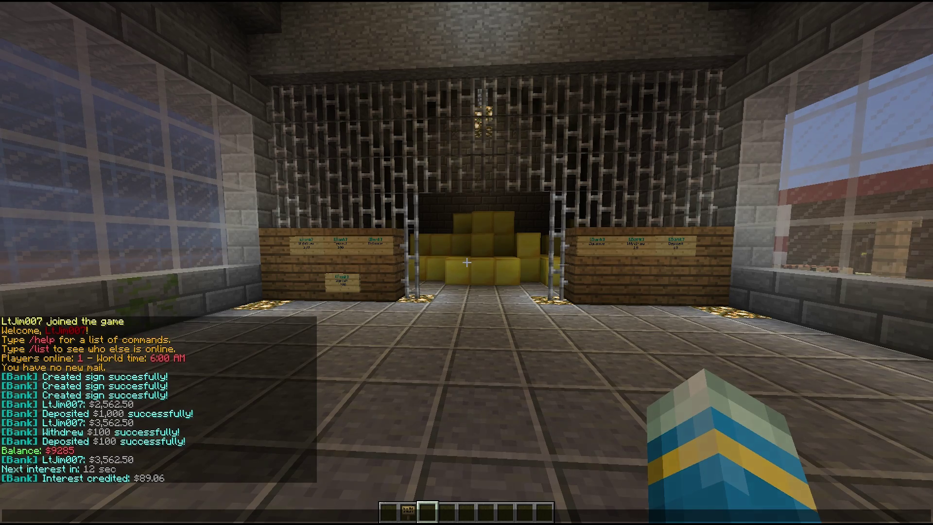
key("Escape")
- Check the balance at the left counter's Balance sign after interest was credited
key("w")
right_click(466, 262)
key("t")
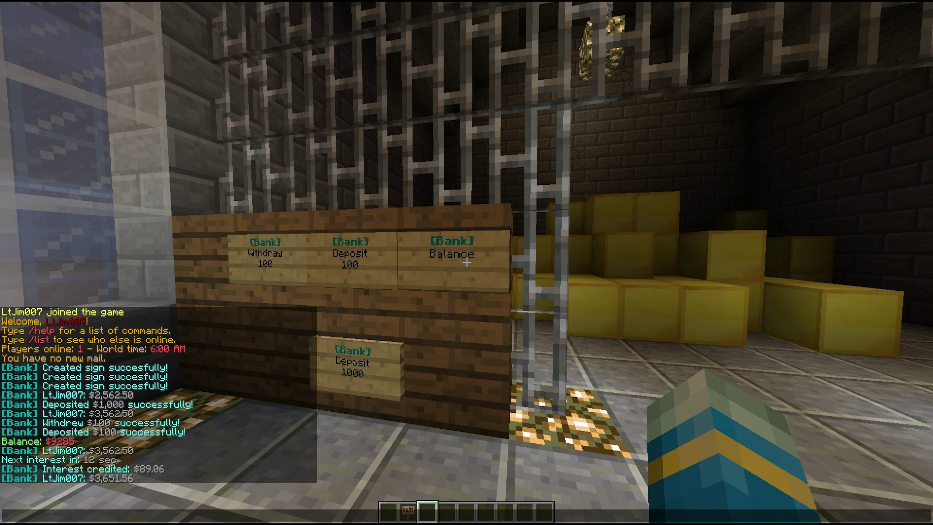
key("Escape")
- Climb onto the vault's gold blocks and move through the opening in the iron bars
key("w")
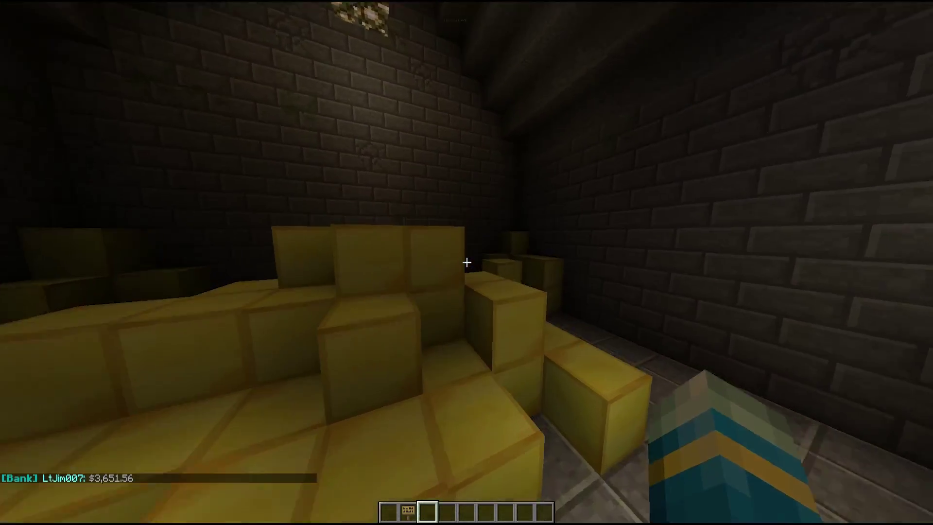
key("w")
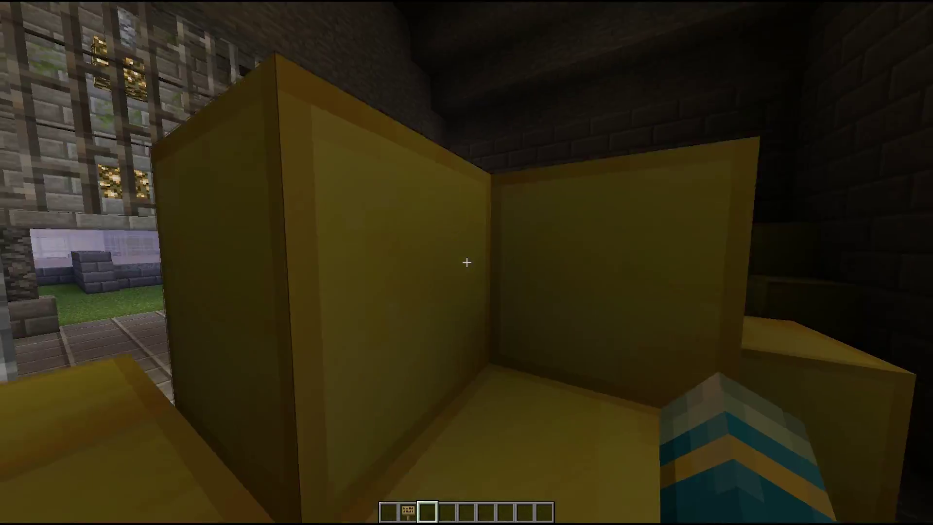
key("space")
key("w")
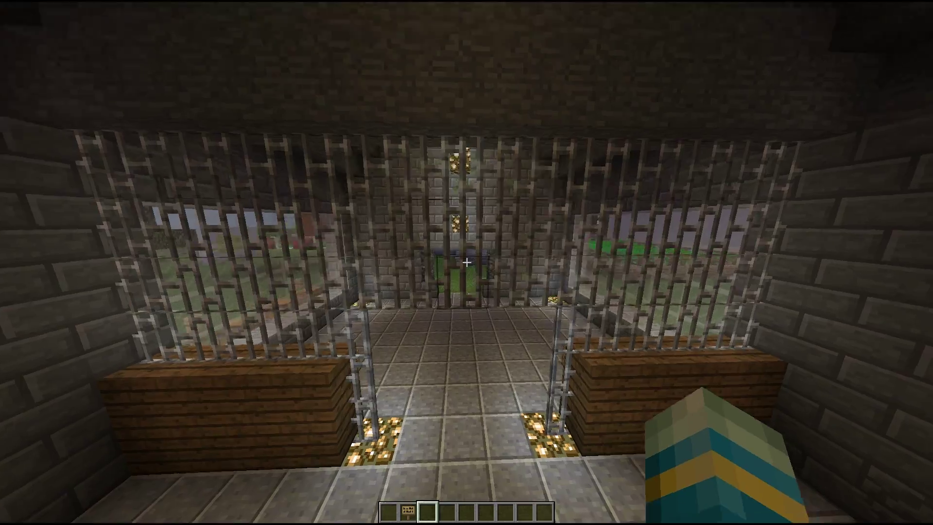
key("w")
key("w")
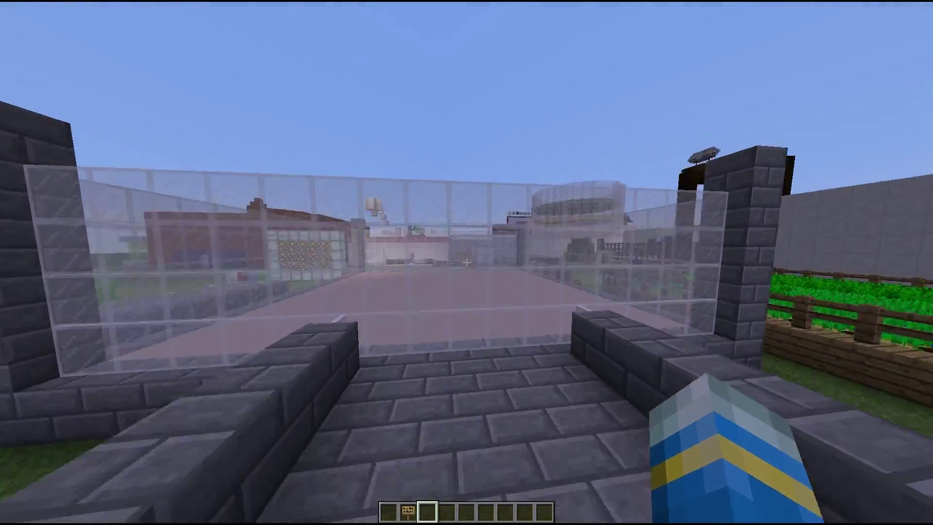
mouse_move(466, 262)
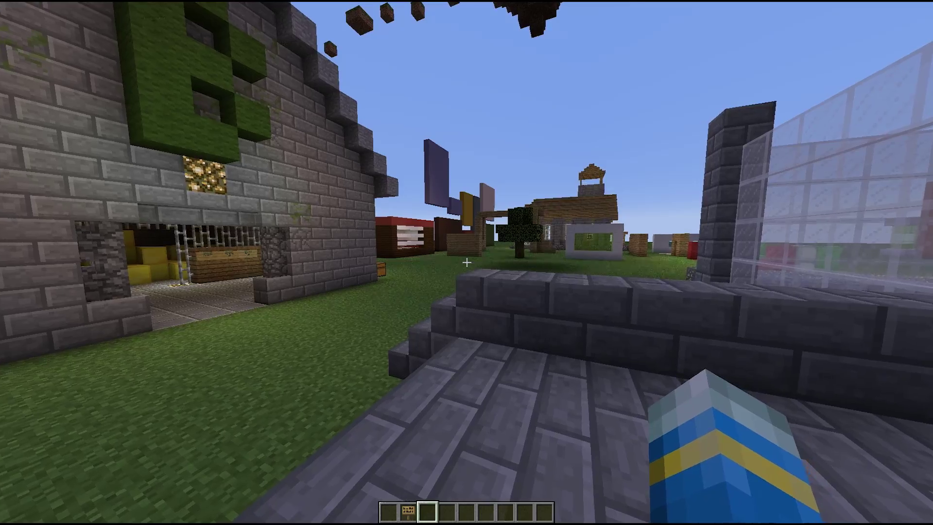
- Withdraw $100 at the left counter, then check the balance on the Balance sign
key("w")
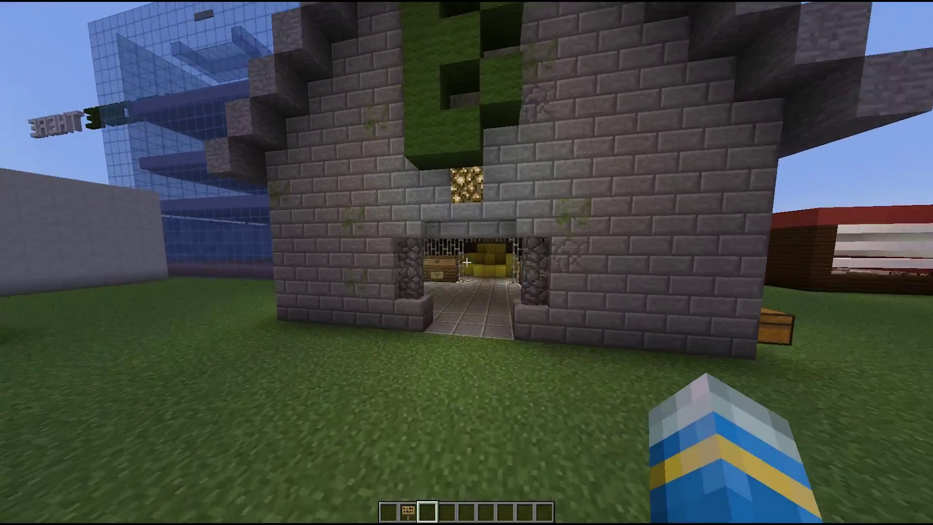
key("w")
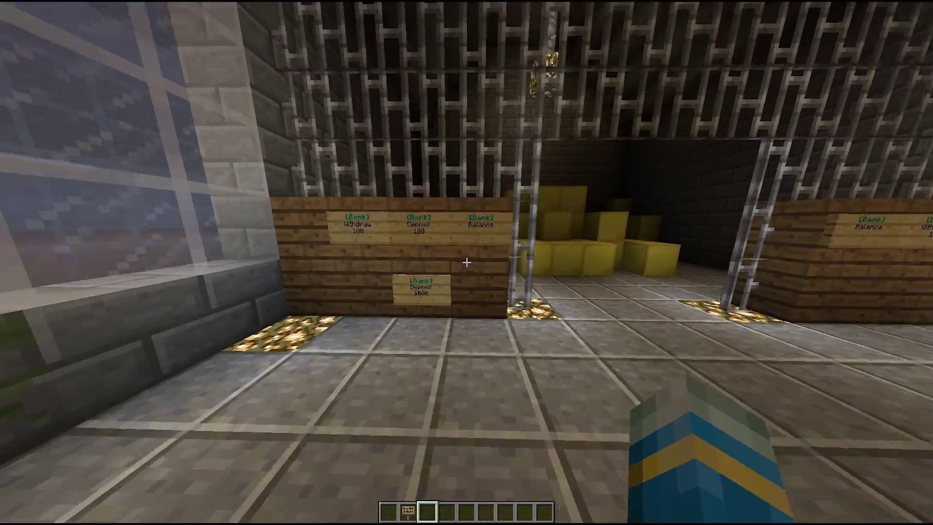
right_click(466, 263)
key("t")
key("Escape")
right_click(467, 262)
key("t")
key("Escape")
- Show the /bank admin help and look up the player's balance with /bank balance
type("w/bank")
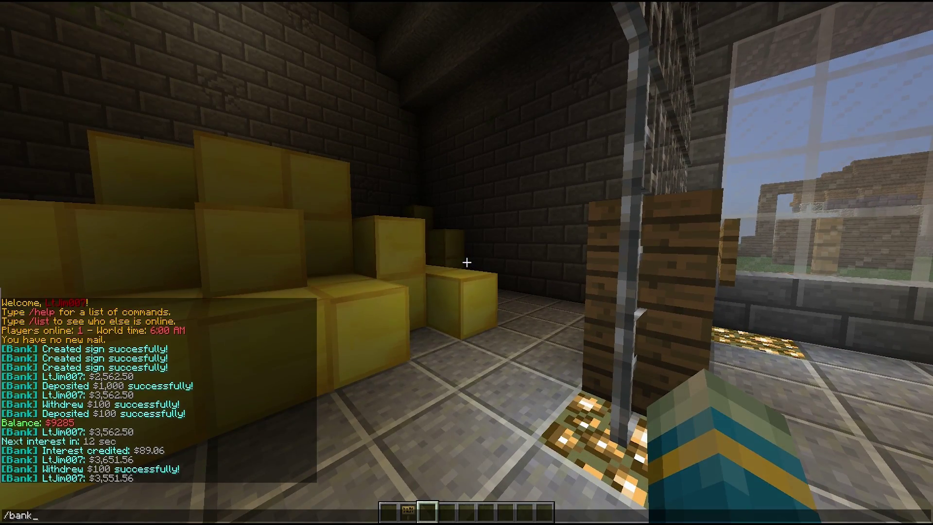
key("Return")
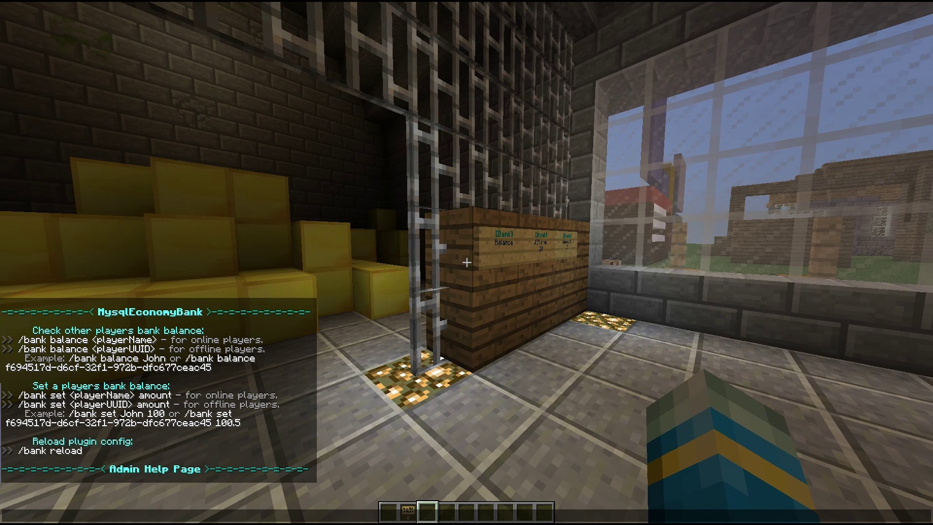
type("/bank")
type(" balamnce")
key("BackSpace")
key("BackSpace")
key("BackSpace")
key("BackSpace")
type("ance LtJim007")
key("Return")
- Set the player's bank balance to 10000 with /bank set
key("slash")
key("Up")
key("BackSpace")
key("BackSpace")
key("BackSpace")
key("BackSpace")
key("BackSpace")
key("BackSpace")
key("BackSpace")
key("BackSpace")
key("BackSpace")
key("BackSpace")
key("BackSpace")
key("BackSpace")
key("BackSpace")
key("BackSpace")
key("BackSpace")
type("set")
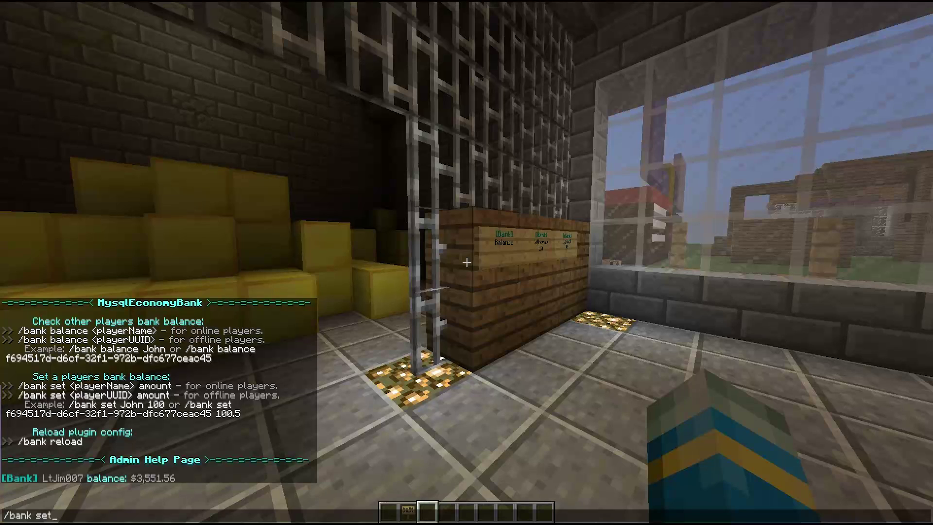
type(" LtJim007")
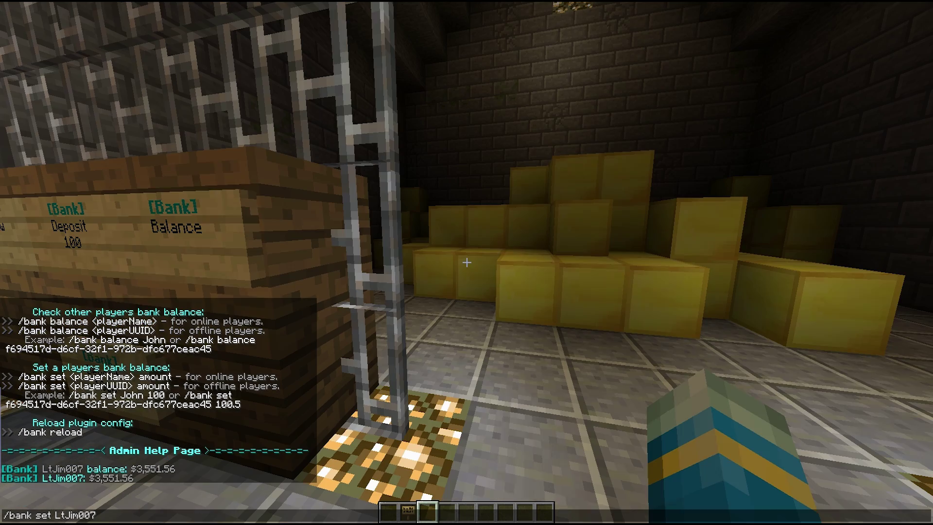
type("10000")
key("Return")
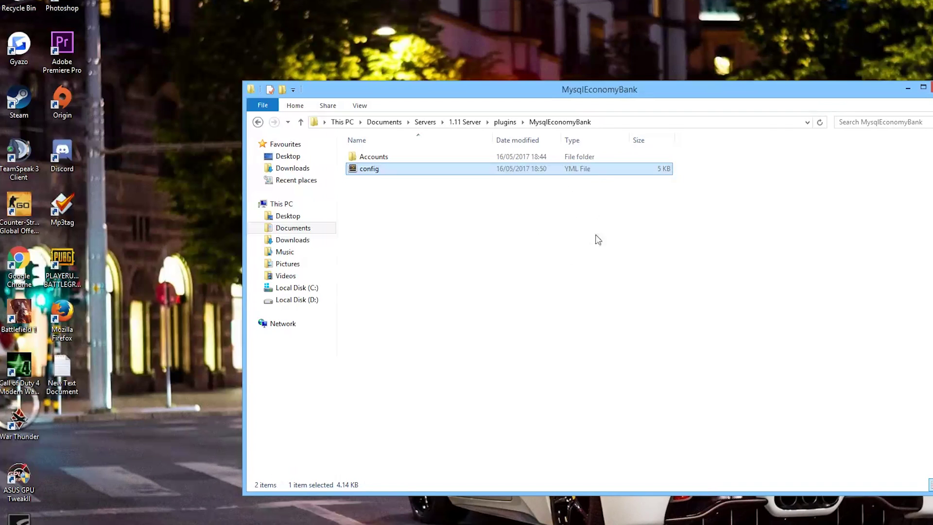
- Open the player's account file in Accounts to confirm Balance: 10000.0
left_click(372, 158)
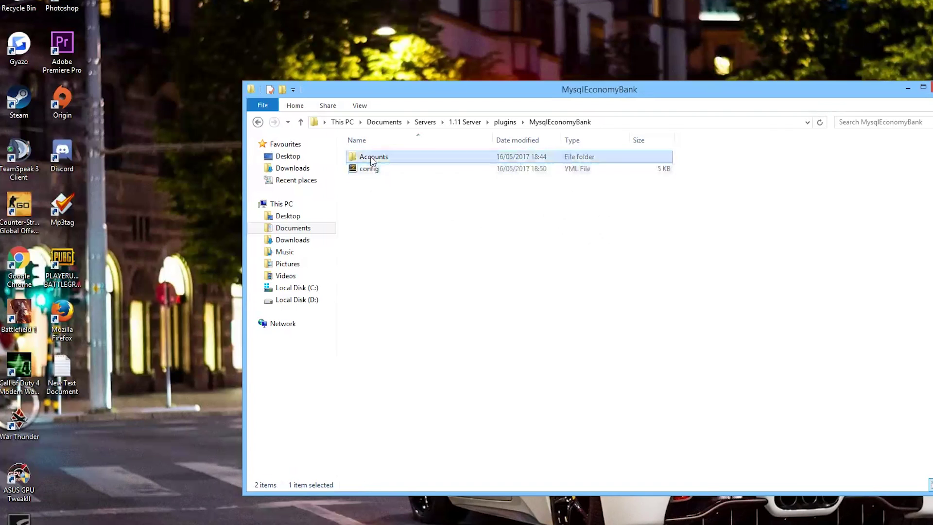
double_click(415, 157)
double_click(391, 158)
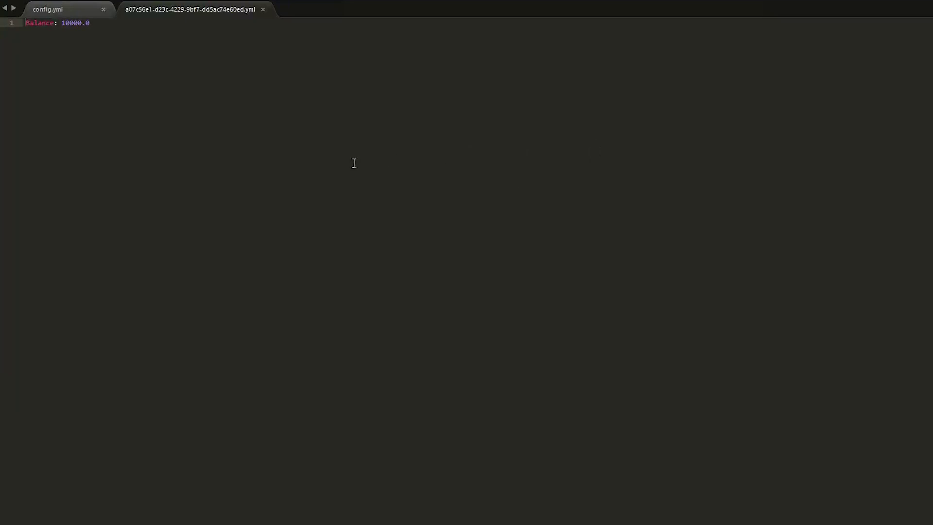
key("alt+F4")
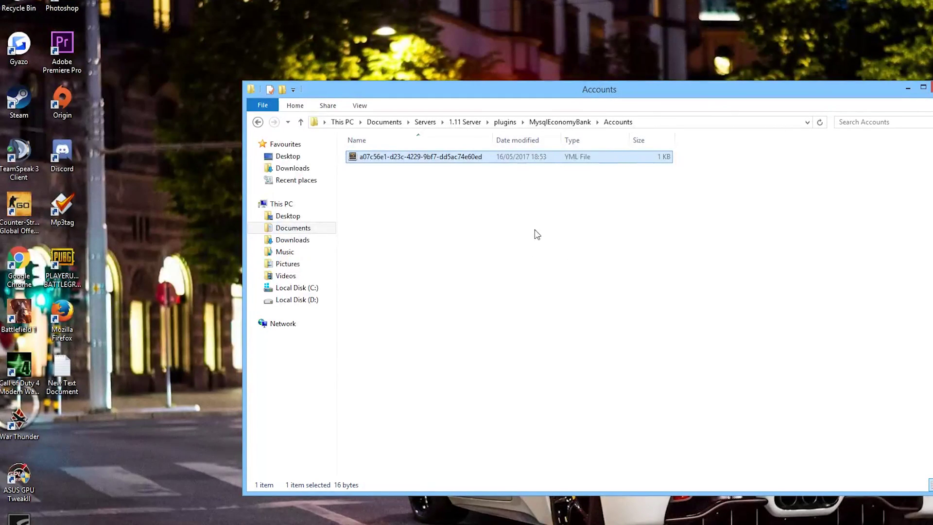
- Open MysqlEconomyBank's config.yml and select the database settings block
left_click(559, 122)
double_click(403, 175)
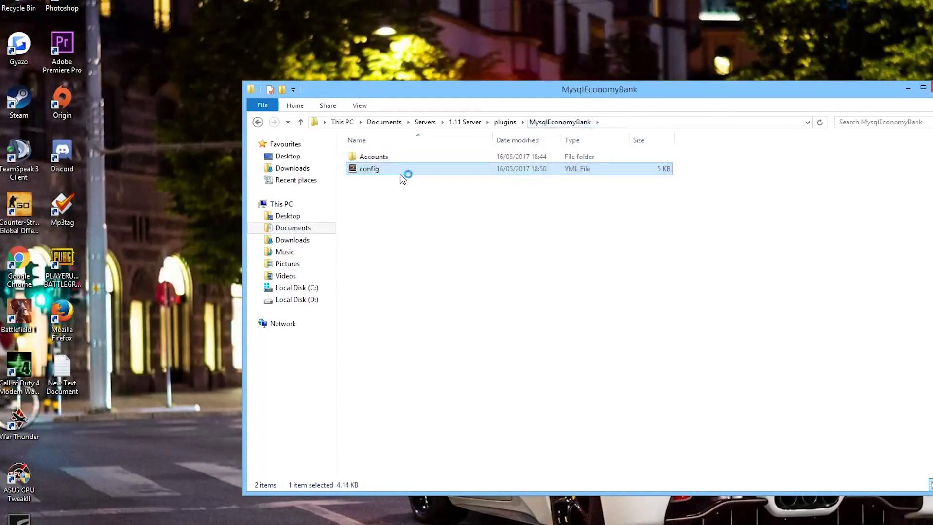
left_click(333, 178)
left_click_drag(150, 135, 15, 49)
left_click(157, 228)
scroll(157, 229, "down", 3)
left_click_drag(121, 203, 1, 87)
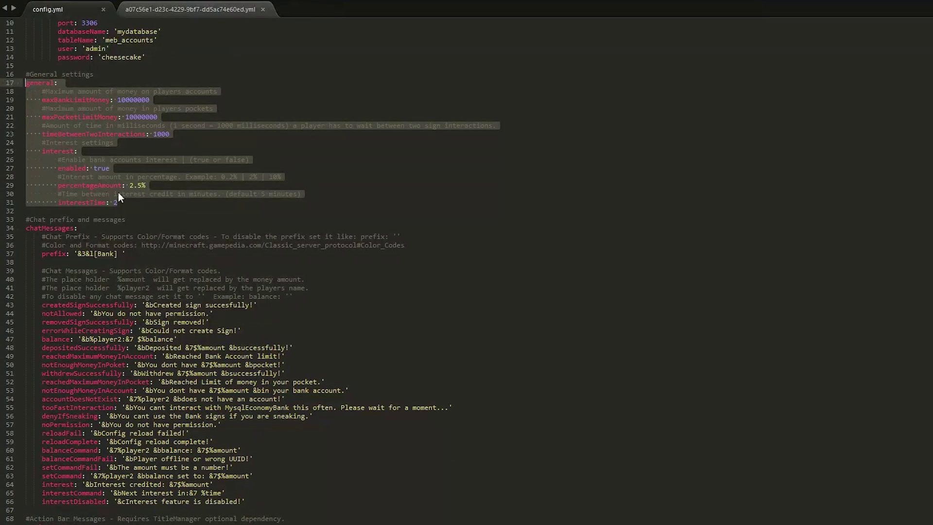
left_click(124, 125)
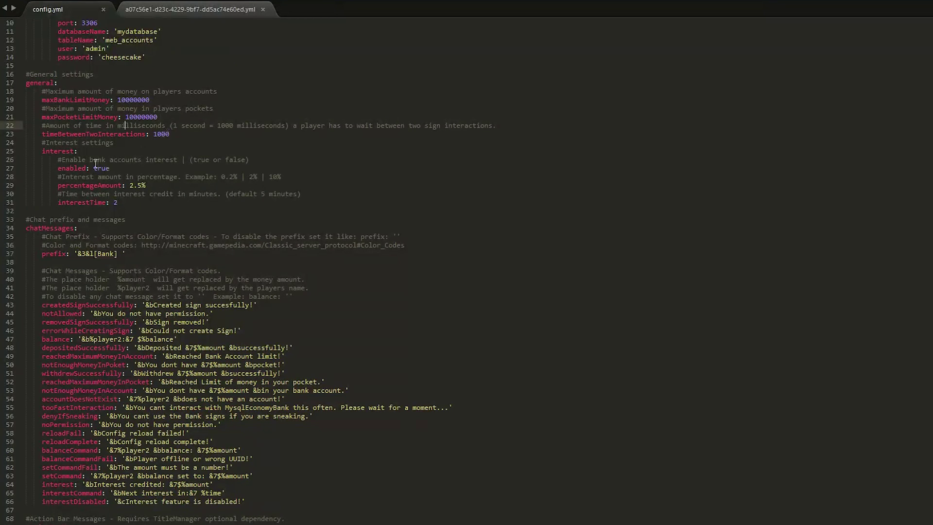
left_click_drag(49, 134, 134, 135)
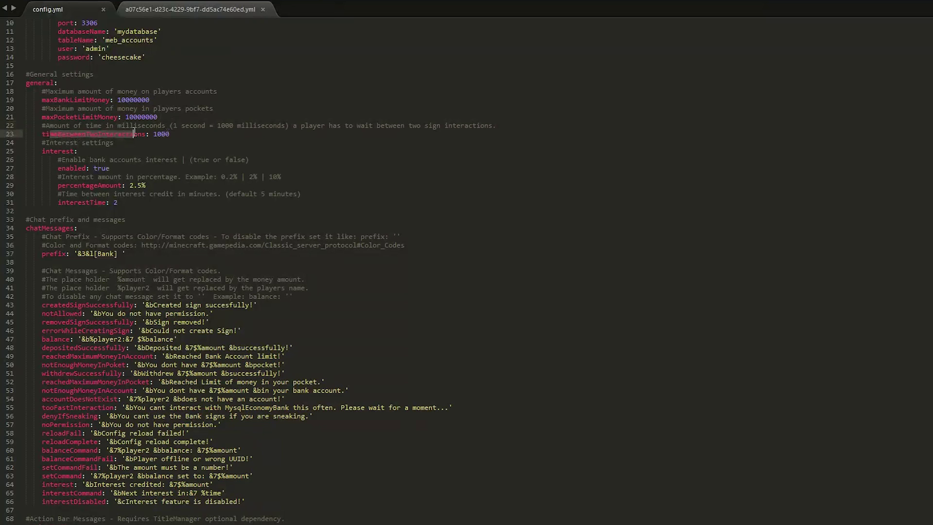
left_click(182, 133)
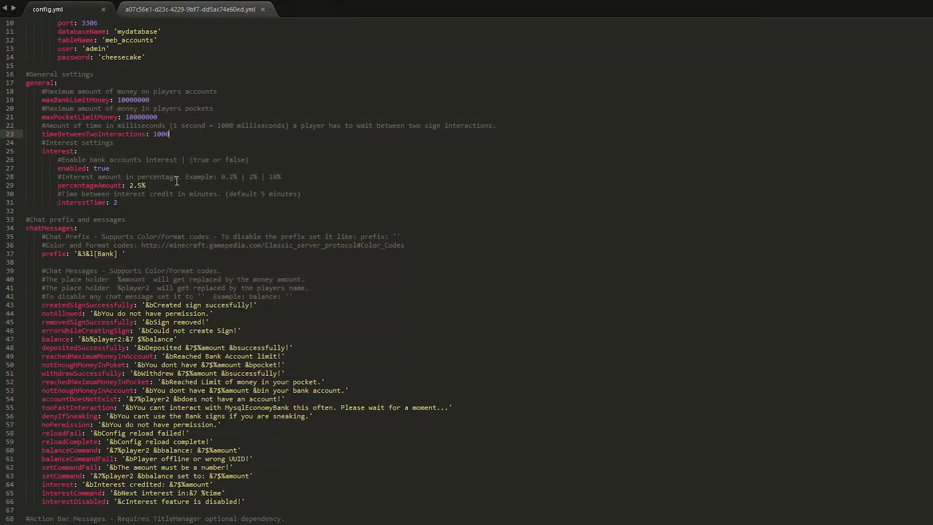
double_click(163, 135)
left_click_drag(140, 211, 17, 152)
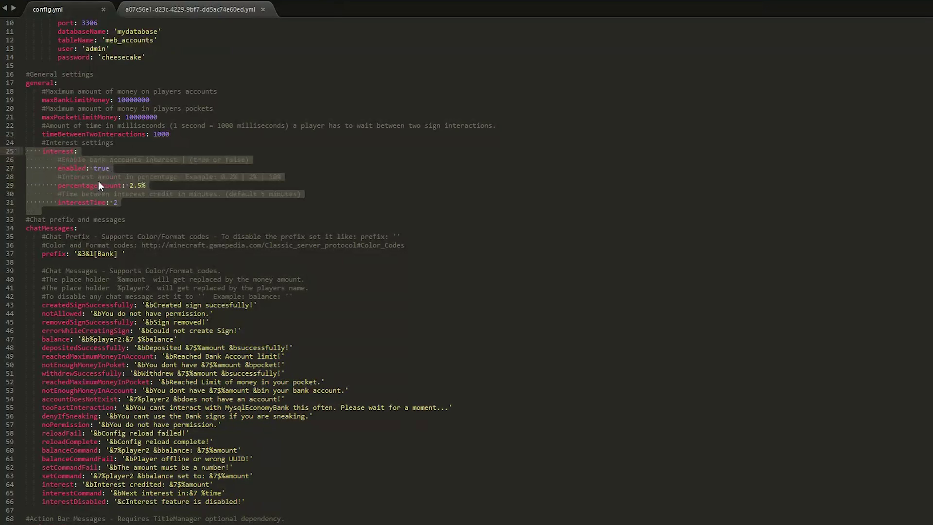
left_click(112, 201)
double_click(117, 202)
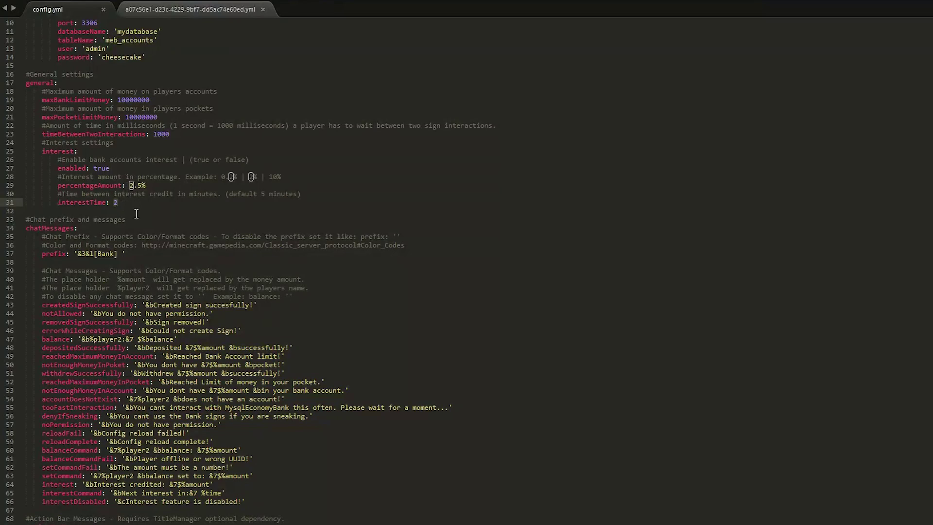
left_click(145, 195)
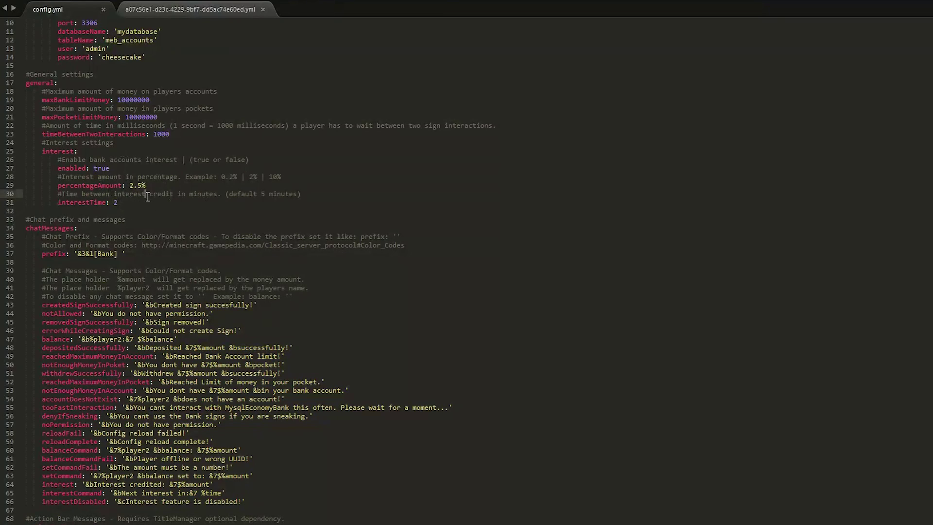
left_click_drag(217, 177, 273, 178)
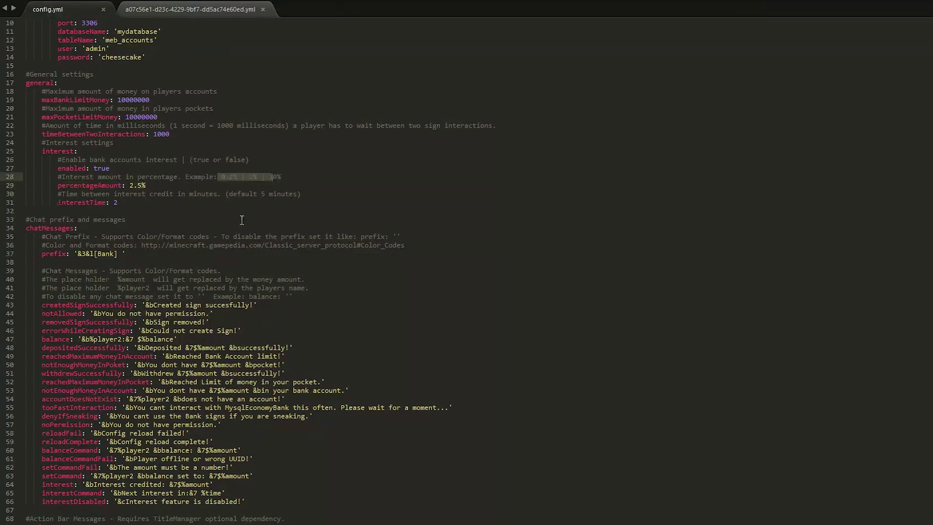
left_click_drag(118, 203, 26, 194)
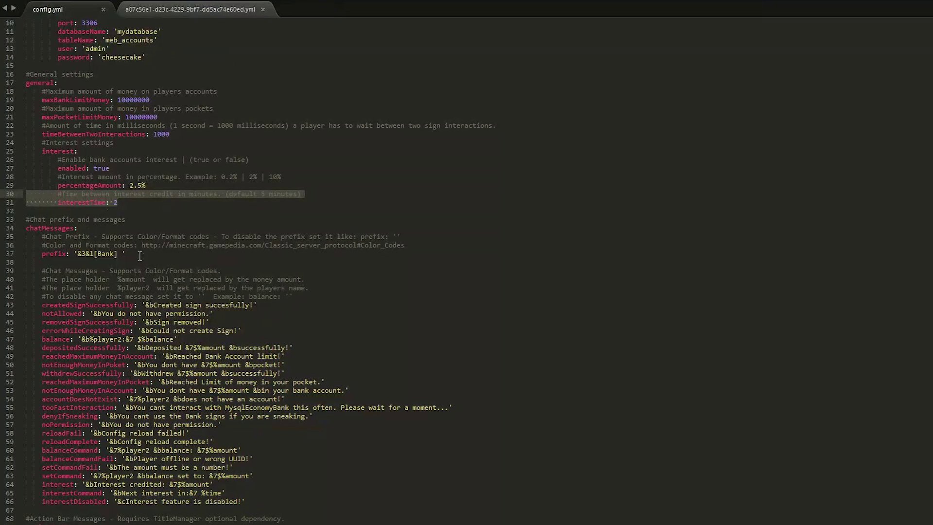
scroll(165, 272, "down", 4)
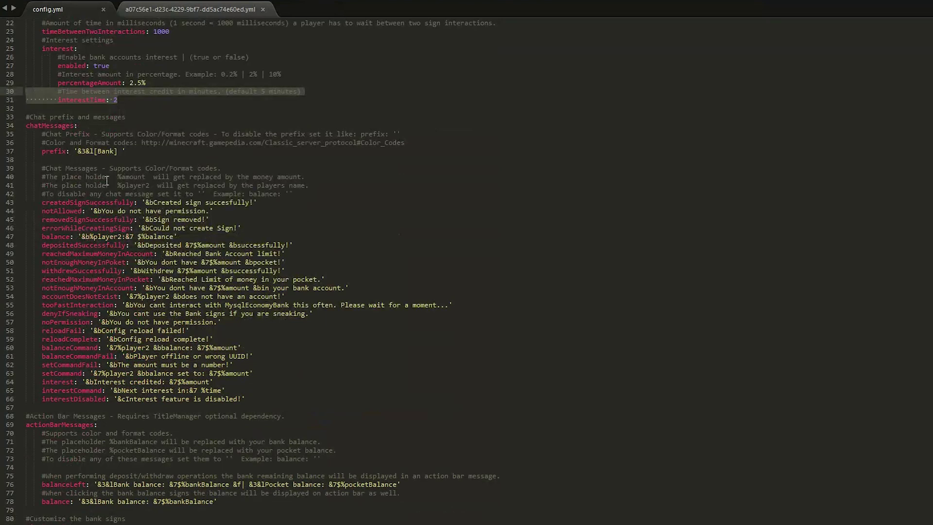
left_click_drag(77, 152, 115, 160)
left_click(194, 176)
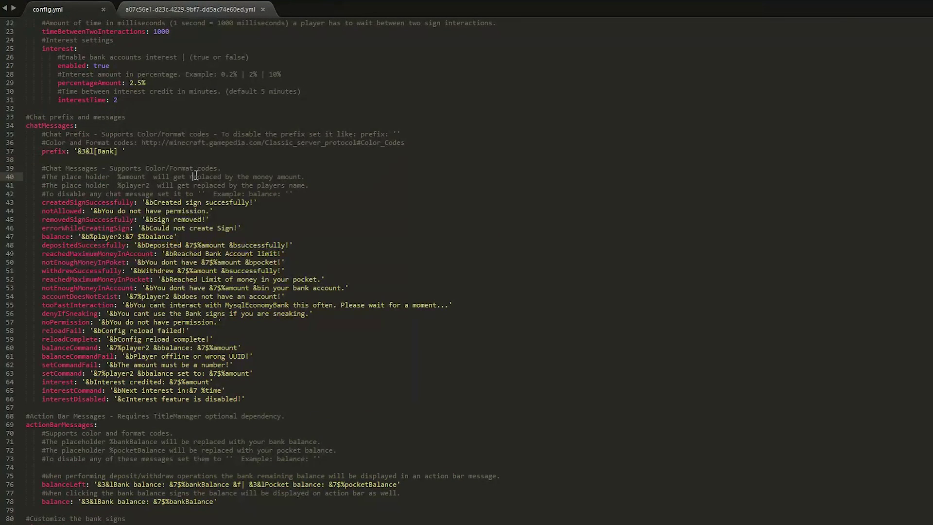
scroll(191, 177, "down", 8)
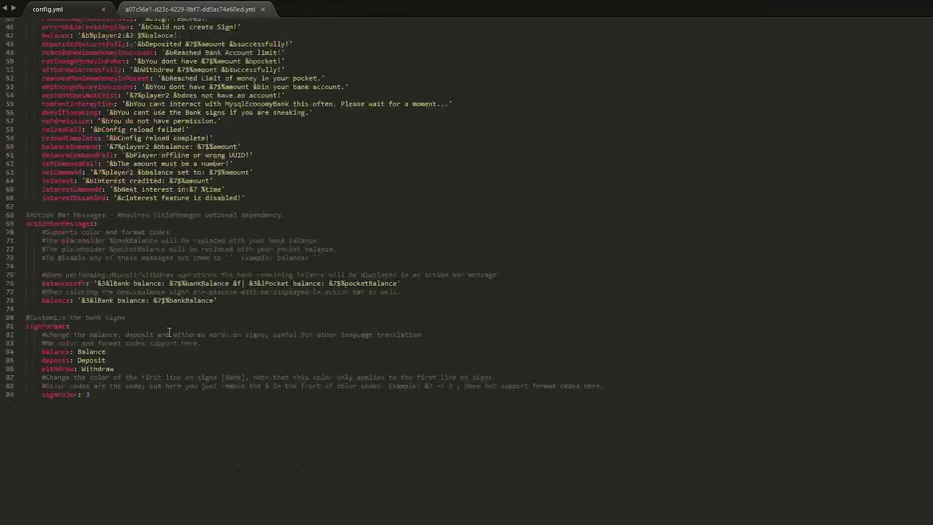
left_click_drag(30, 220, 226, 302)
left_click_drag(118, 391, 3, 322)
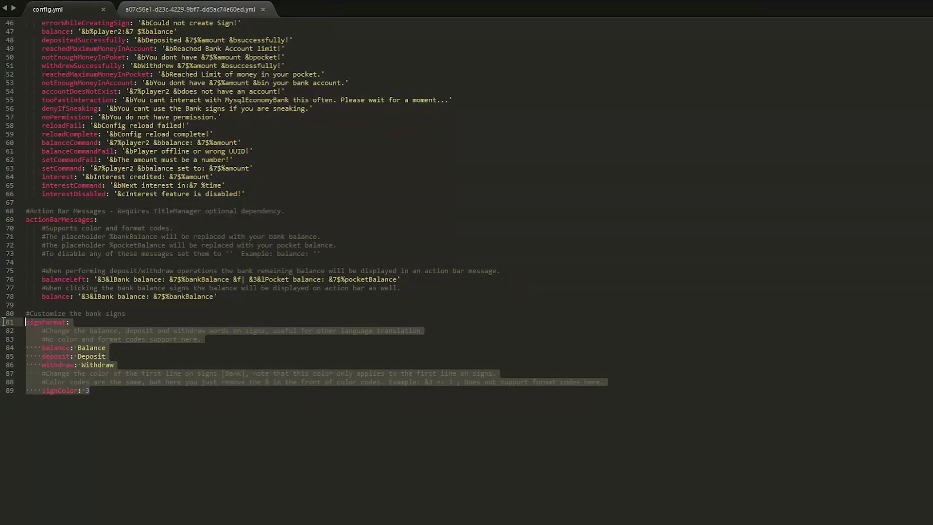